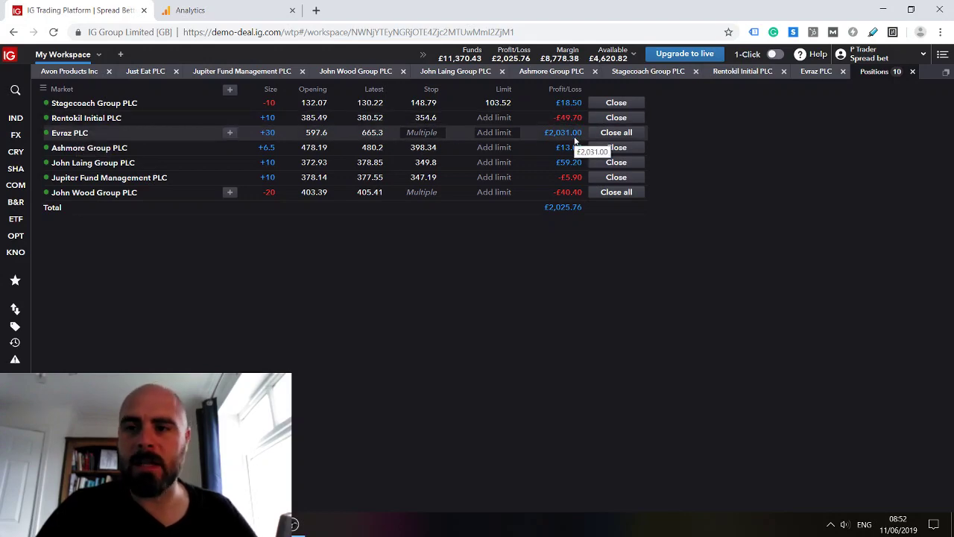
# - Review the Evraz PLC chart back to April, preview a limit near 594.7, then return to positions
pyautogui.click(816, 71)
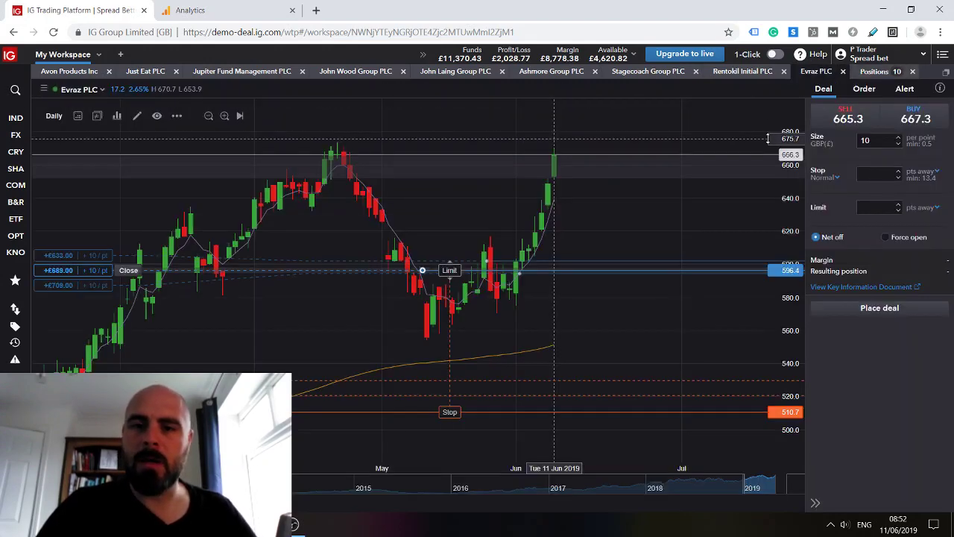
pyautogui.moveTo(659, 294); pyautogui.dragTo(697, 253)
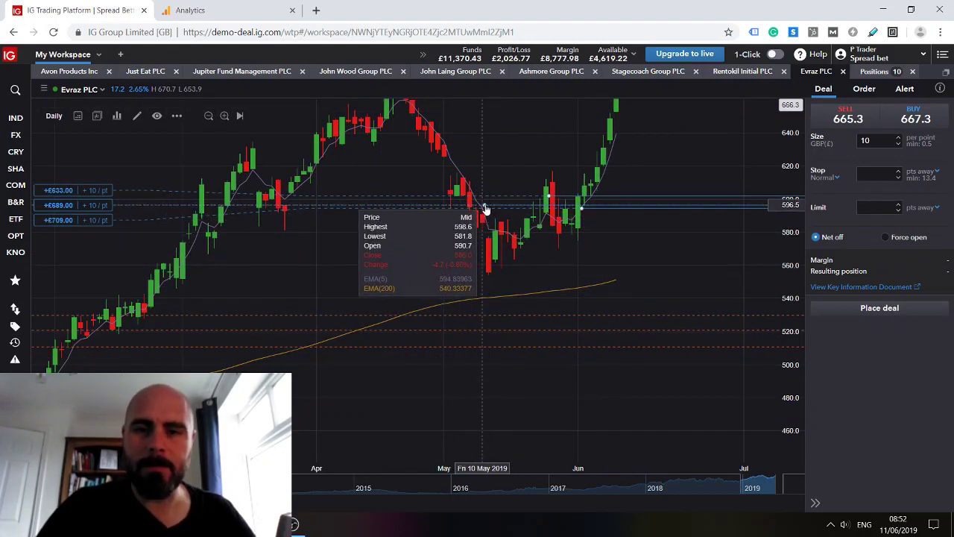
pyautogui.moveTo(485, 208)
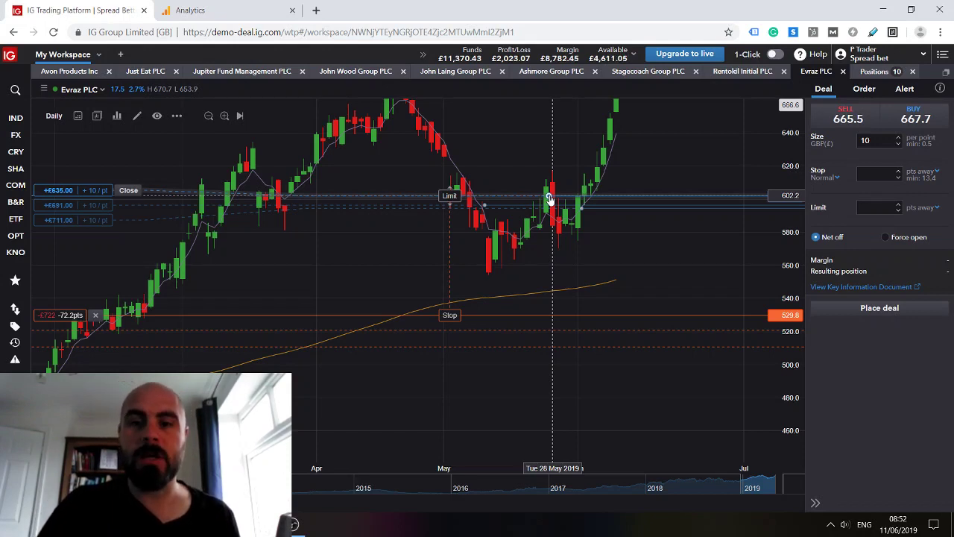
pyautogui.moveTo(549, 199); pyautogui.dragTo(584, 212)
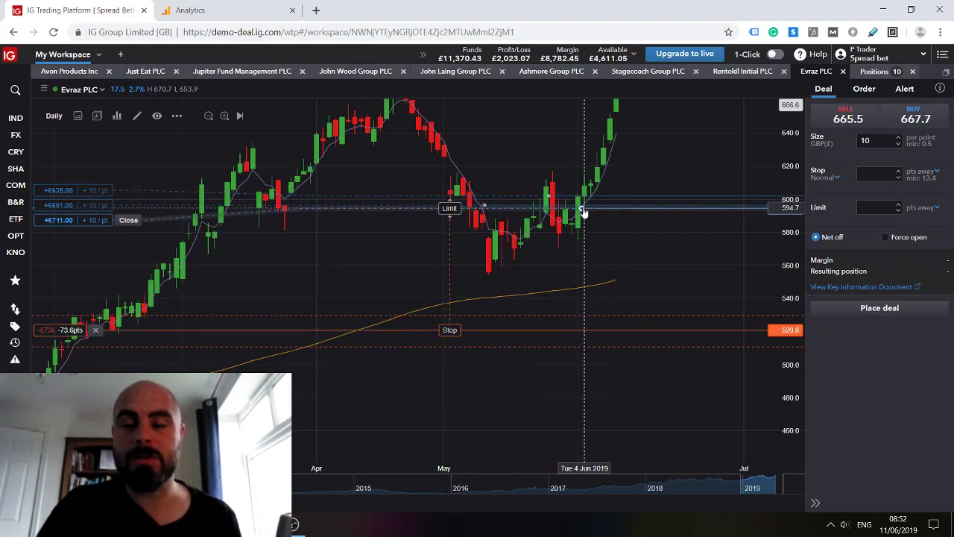
pyautogui.moveTo(699, 157); pyautogui.dragTo(609, 238)
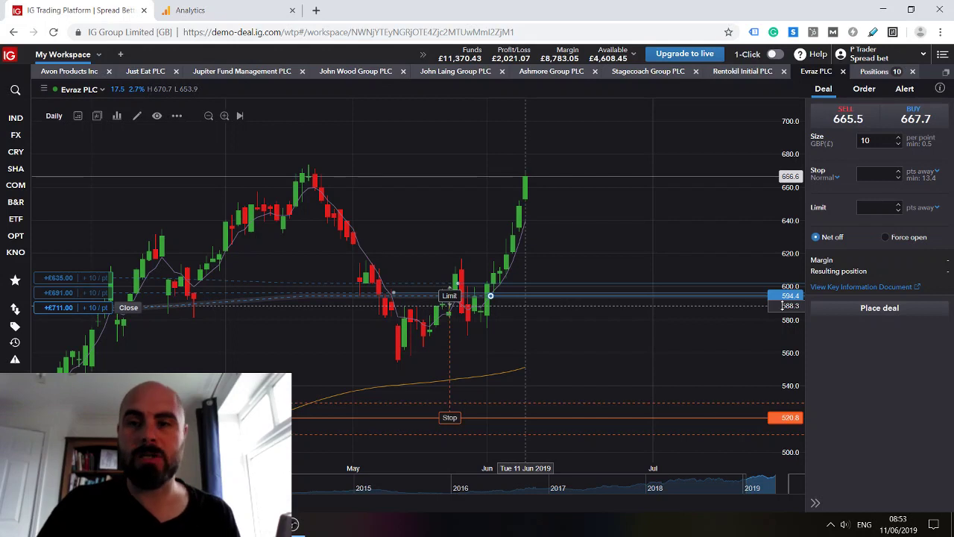
pyautogui.click(875, 72)
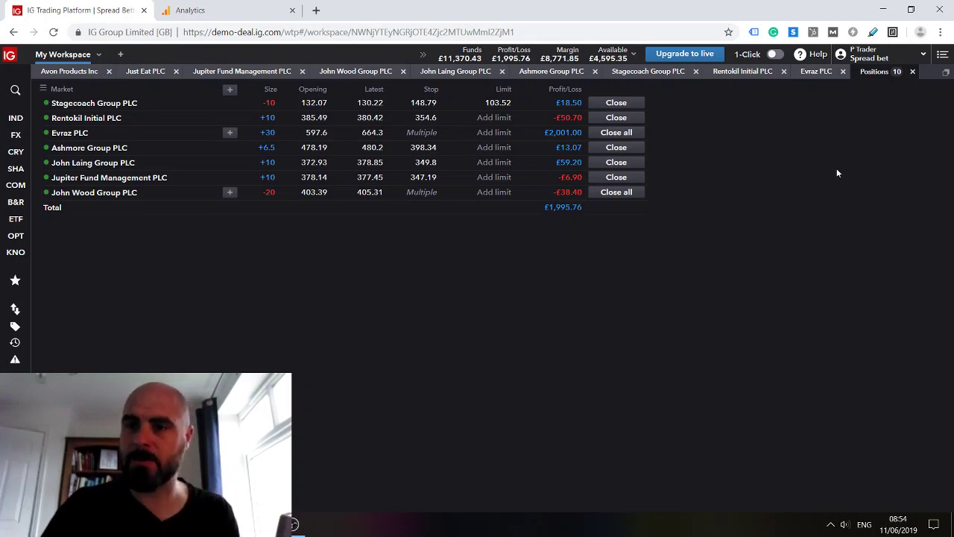
pyautogui.click(817, 72)
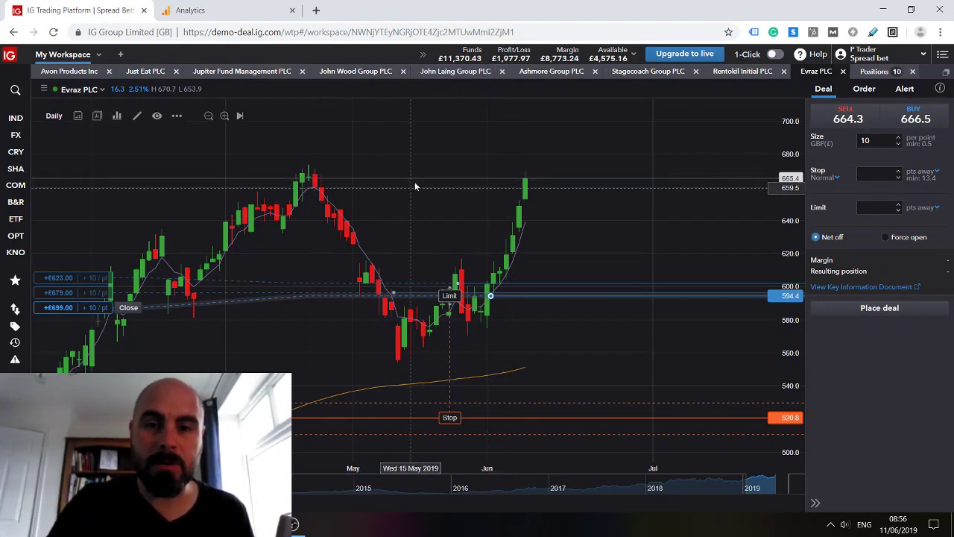
# - Nudge the Evraz chart view slightly upward, then go back to the open positions list
pyautogui.moveTo(418, 181); pyautogui.dragTo(414, 216)
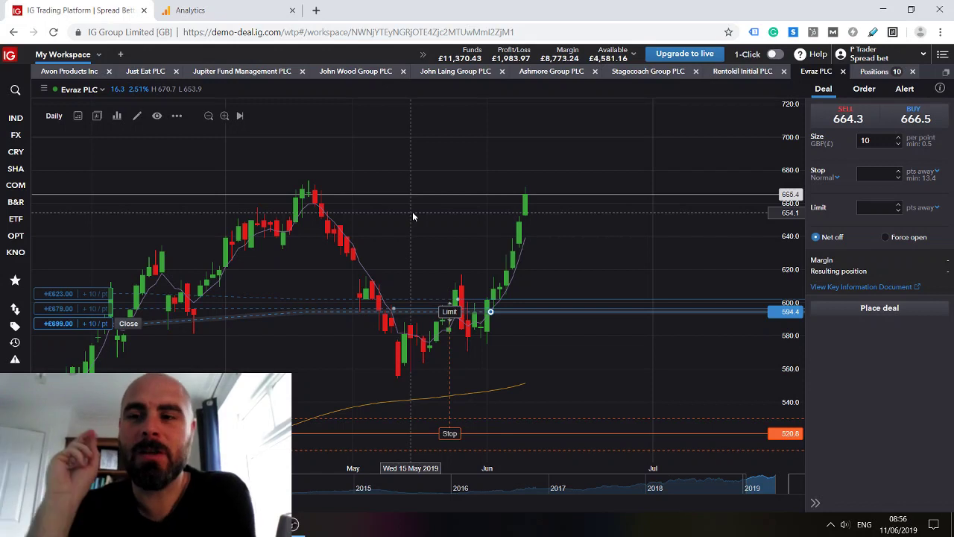
pyautogui.click(876, 71)
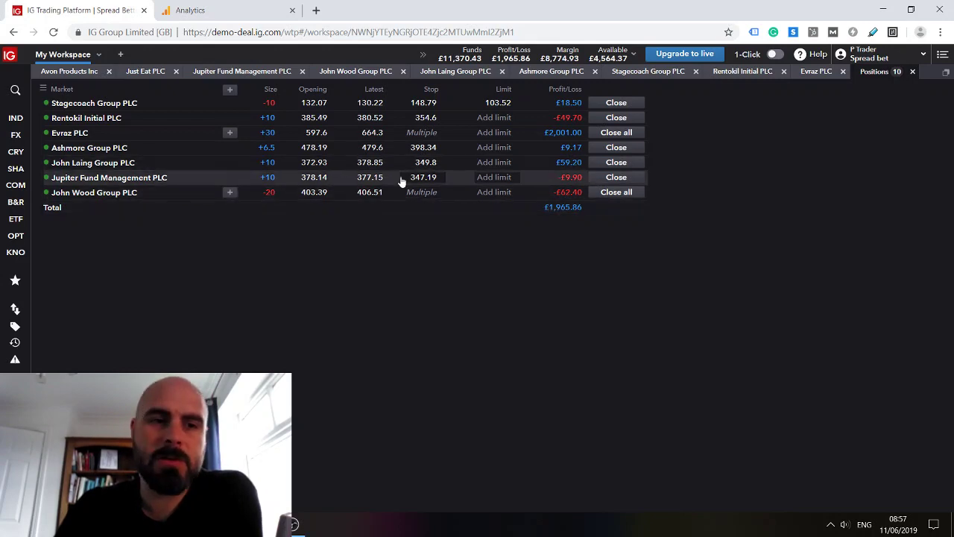
# - Open the John Laing Group PLC chart, then pan and zoom it to frame May to July
pyautogui.click(114, 169)
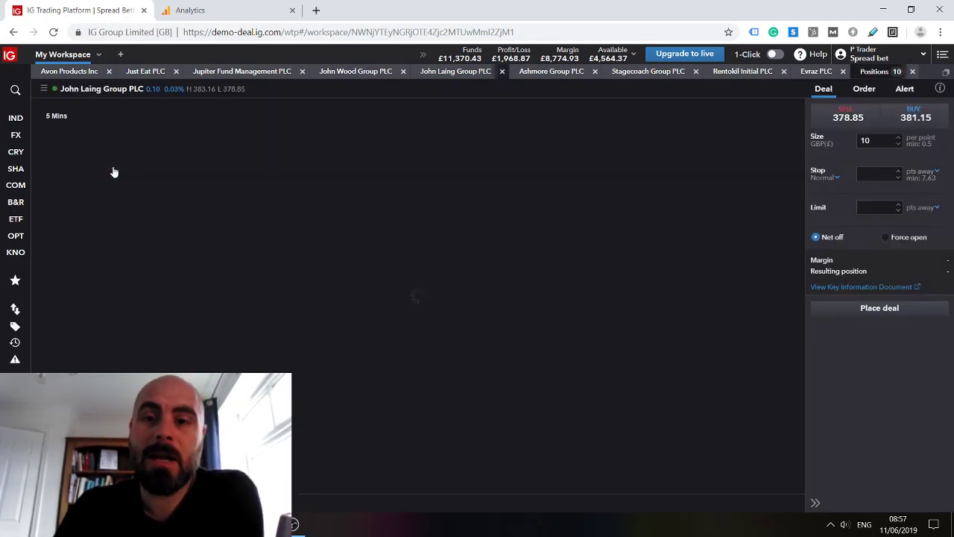
pyautogui.moveTo(388, 310); pyautogui.dragTo(139, 309)
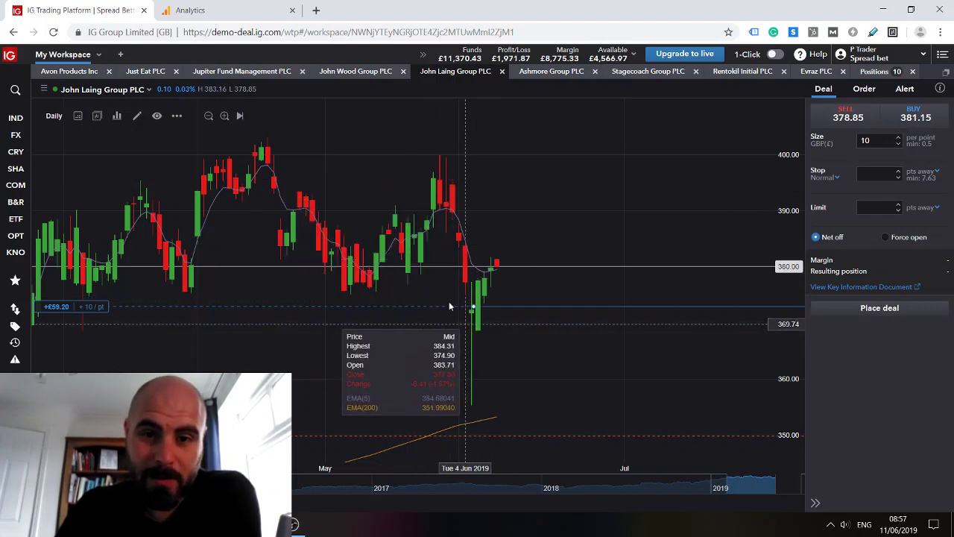
pyautogui.scroll(-5, 408, 340)
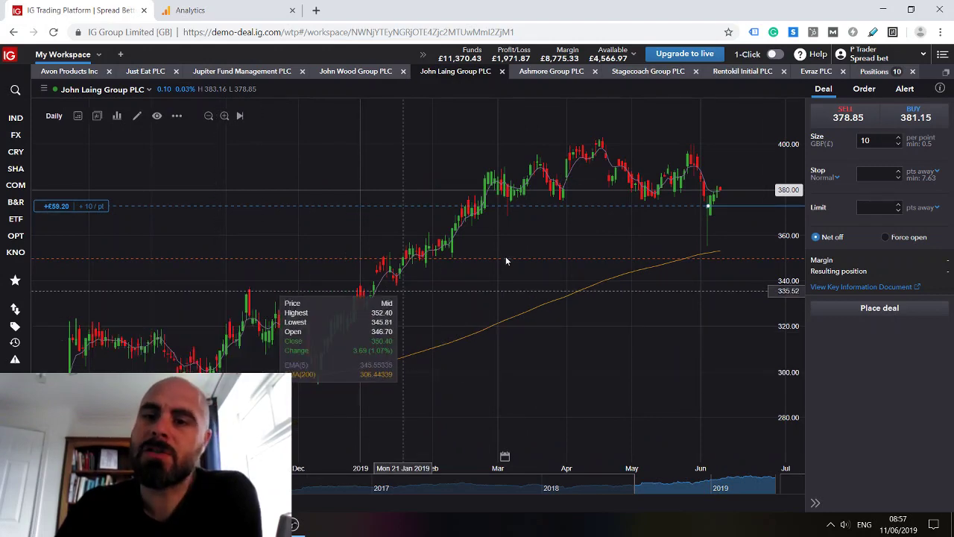
pyautogui.moveTo(538, 241); pyautogui.dragTo(394, 264)
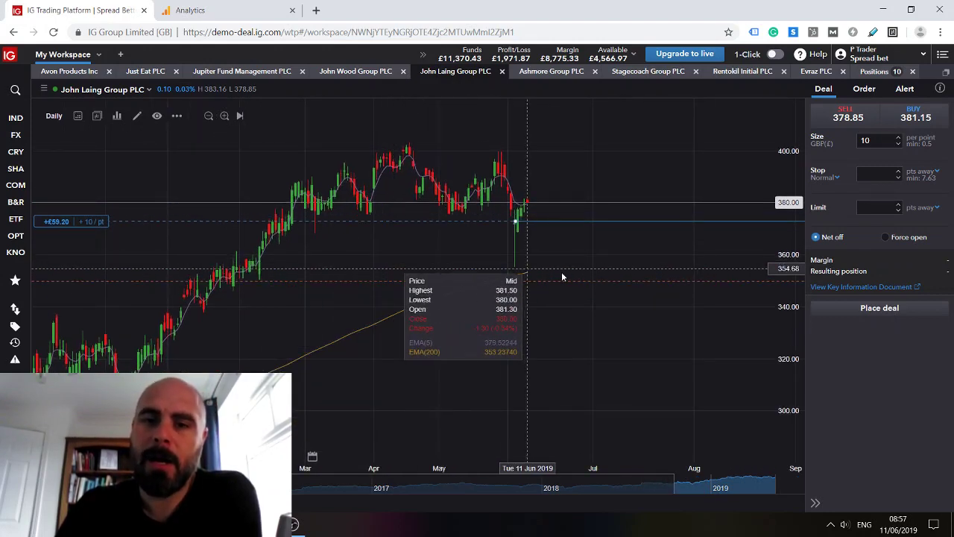
pyautogui.scroll(3, 561, 272)
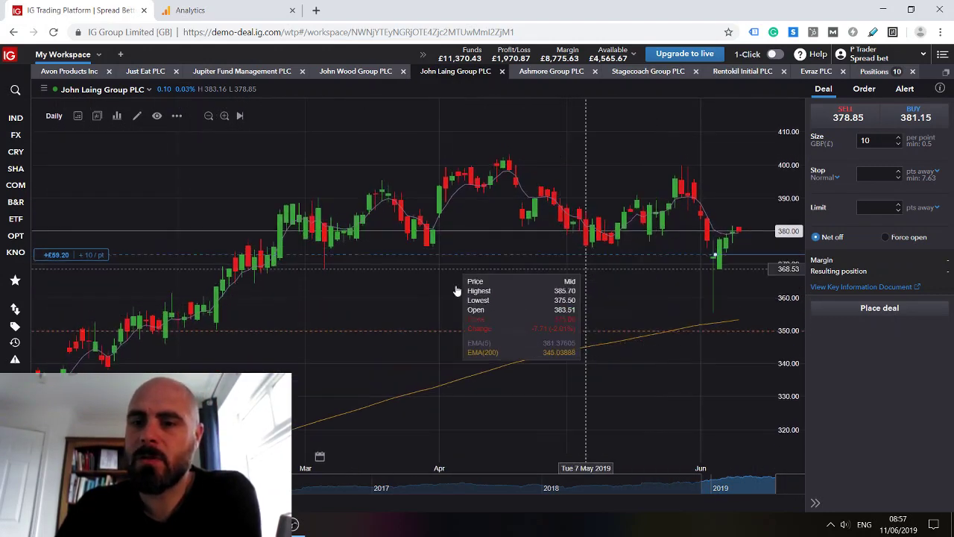
pyautogui.scroll(2, 452, 286)
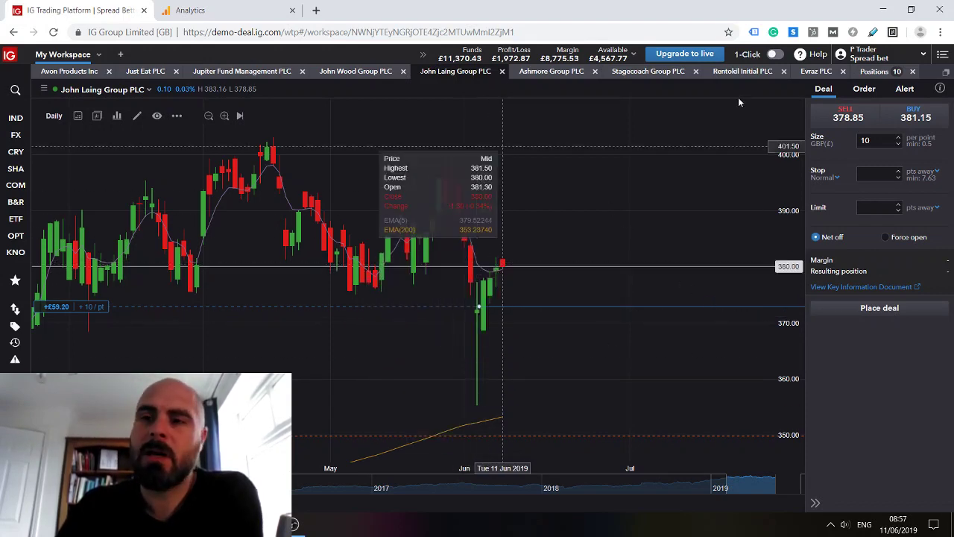
# - Review the Jupiter Fund Management PLC chart and its position line, then return to positions
pyautogui.click(870, 72)
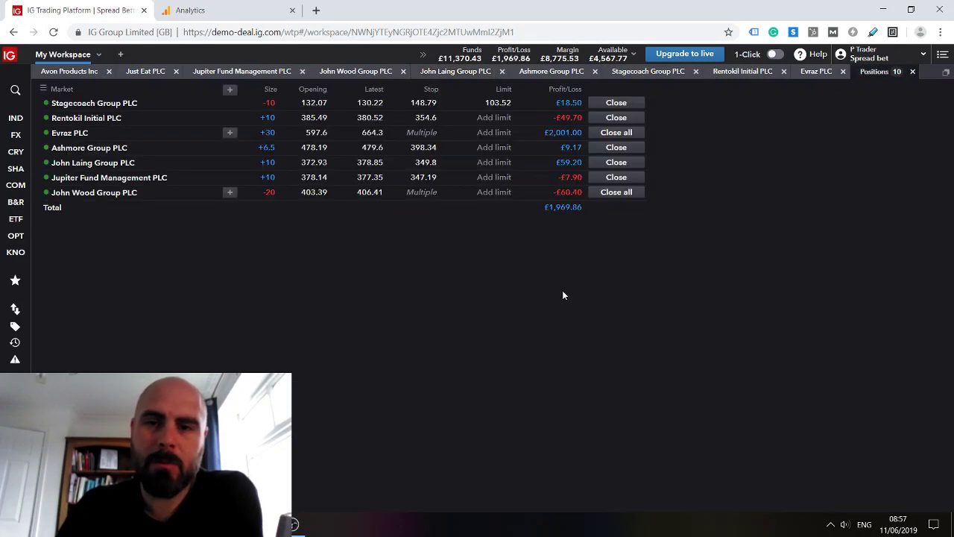
pyautogui.click(108, 179)
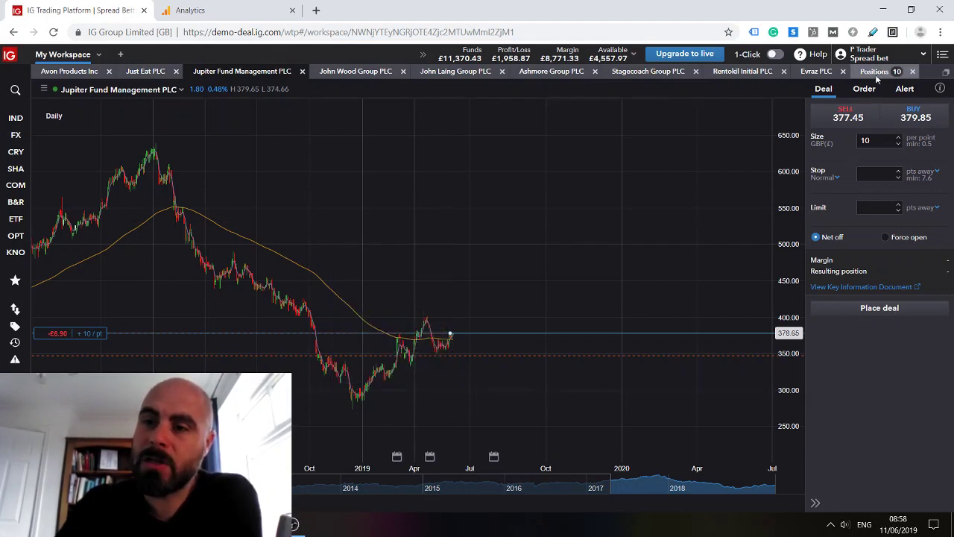
pyautogui.click(453, 334)
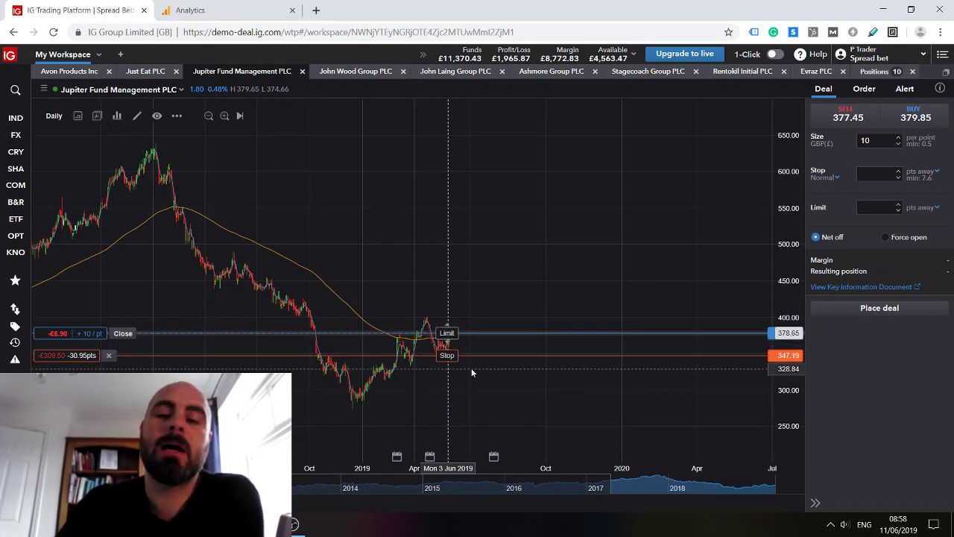
pyautogui.click(874, 71)
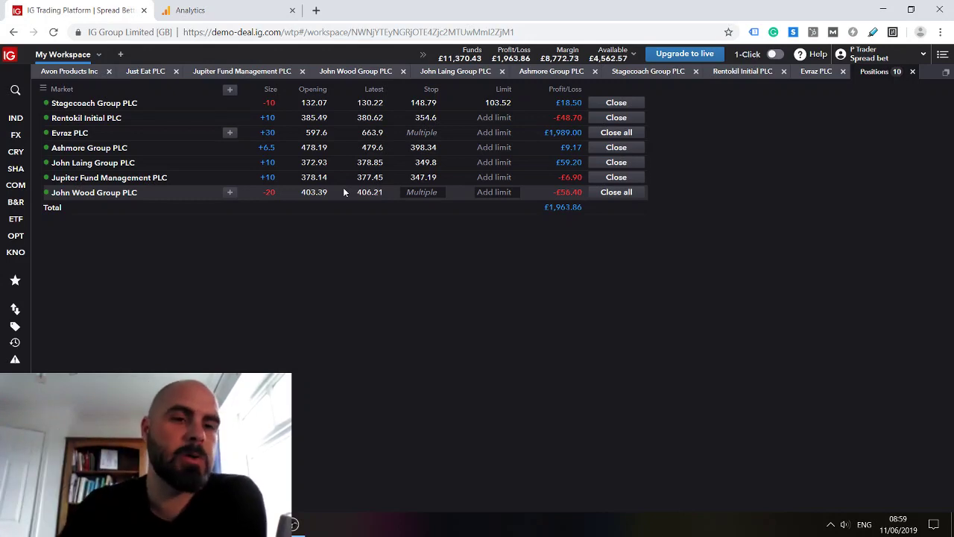
pyautogui.click(99, 195)
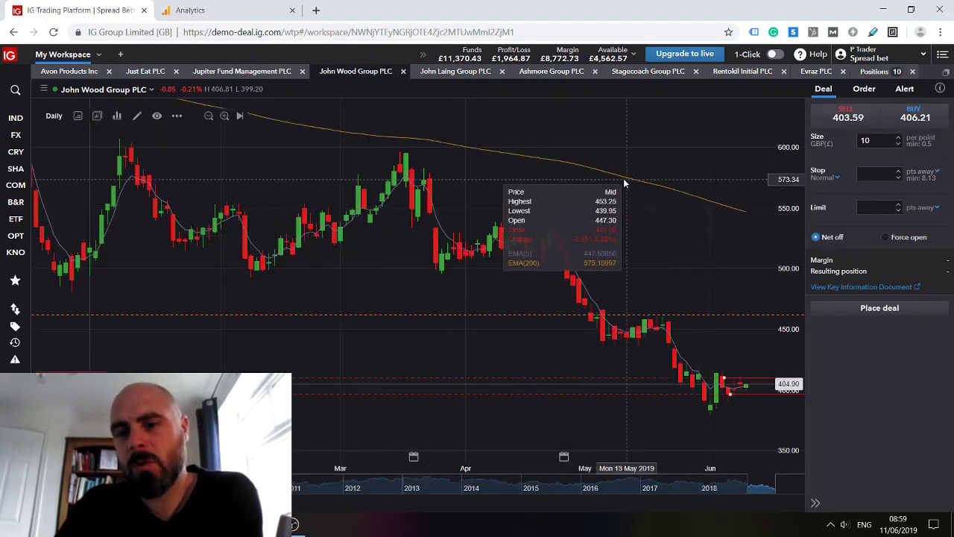
pyautogui.moveTo(524, 159); pyautogui.dragTo(423, 173)
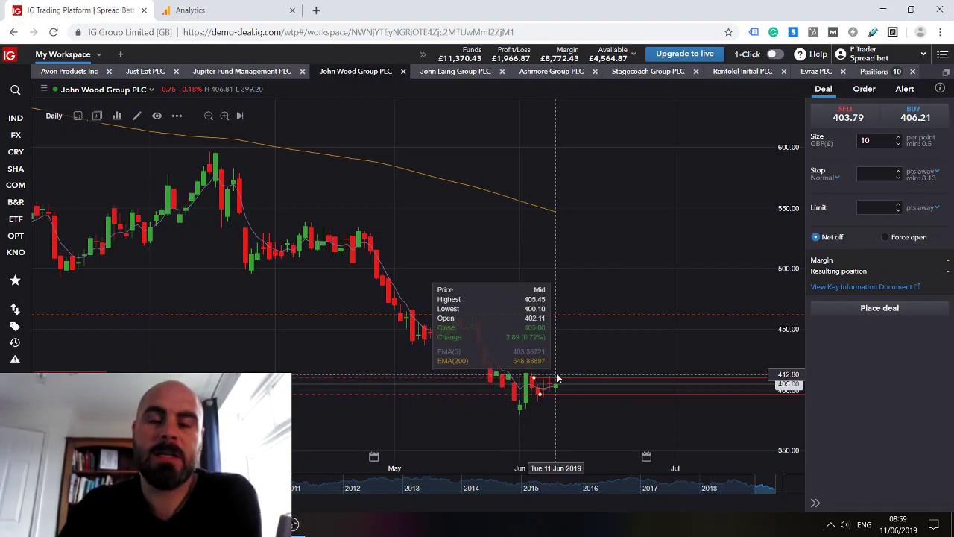
pyautogui.click(873, 71)
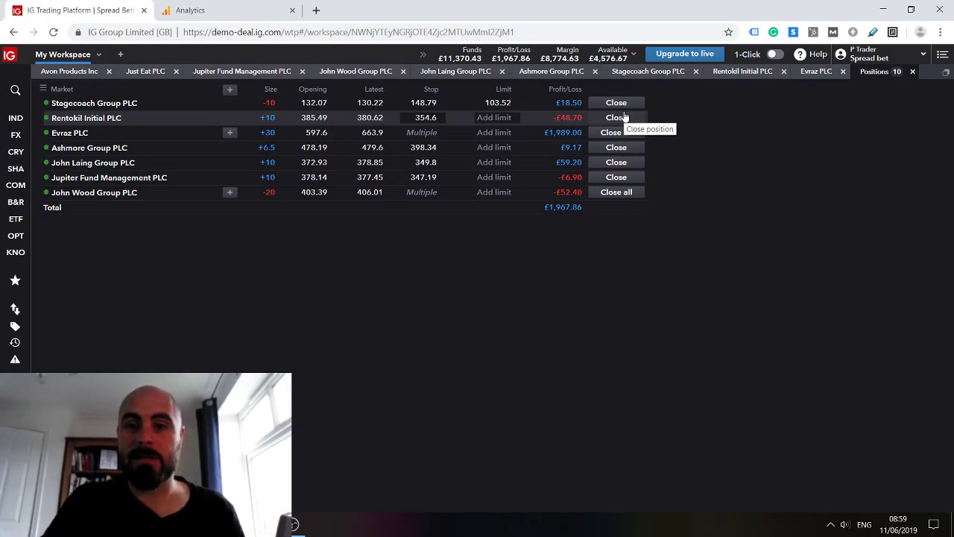
# - Open the Ashmore Group PLC chart, leave space after recent prices, then return to positions
pyautogui.click(99, 153)
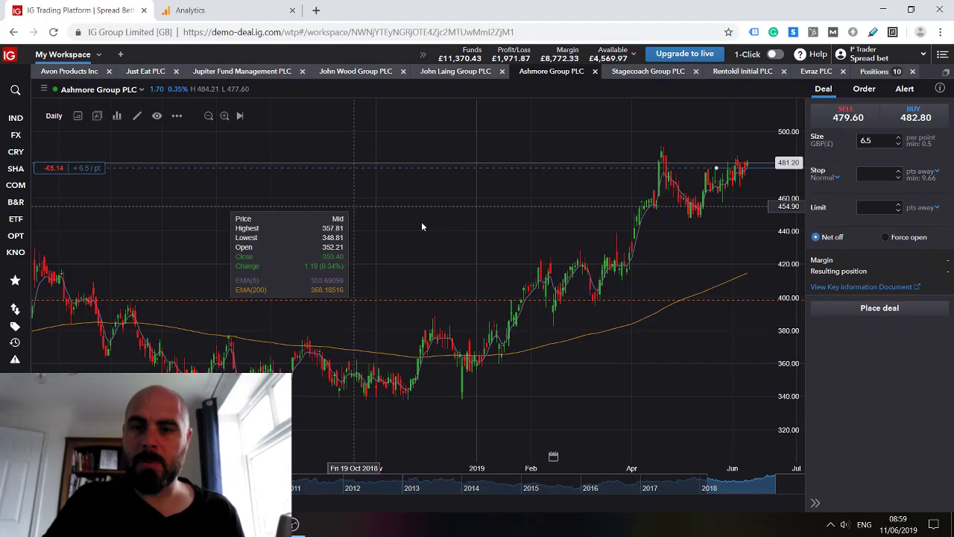
pyautogui.moveTo(568, 215); pyautogui.dragTo(429, 212)
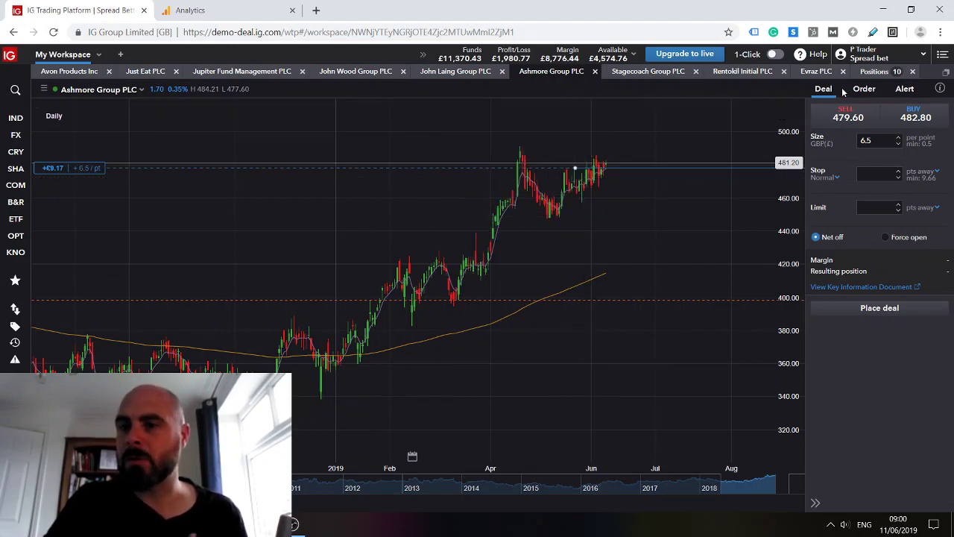
pyautogui.click(879, 71)
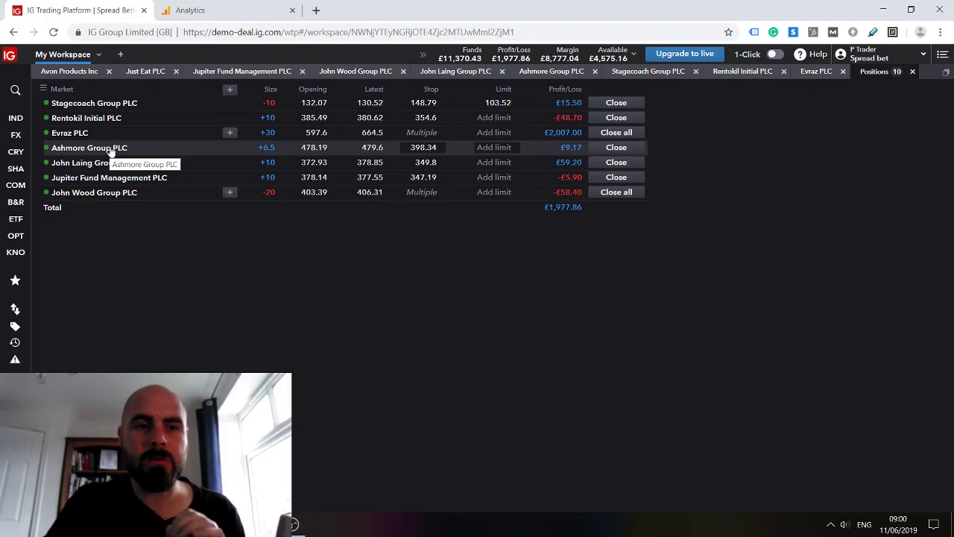
# - Open the Stagecoach Group PLC chart, zoom out and pan it to show April through 2020
pyautogui.click(128, 104)
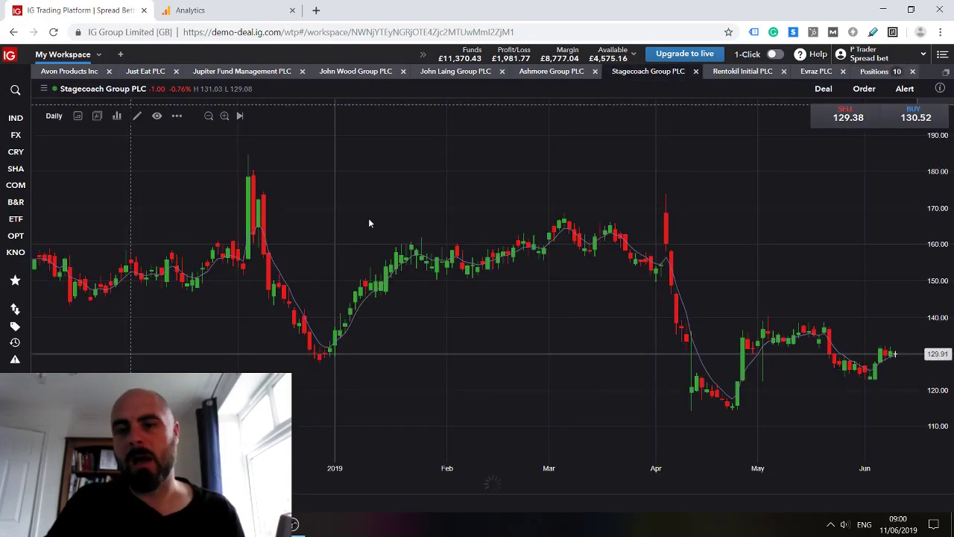
pyautogui.scroll(-5, 687, 195)
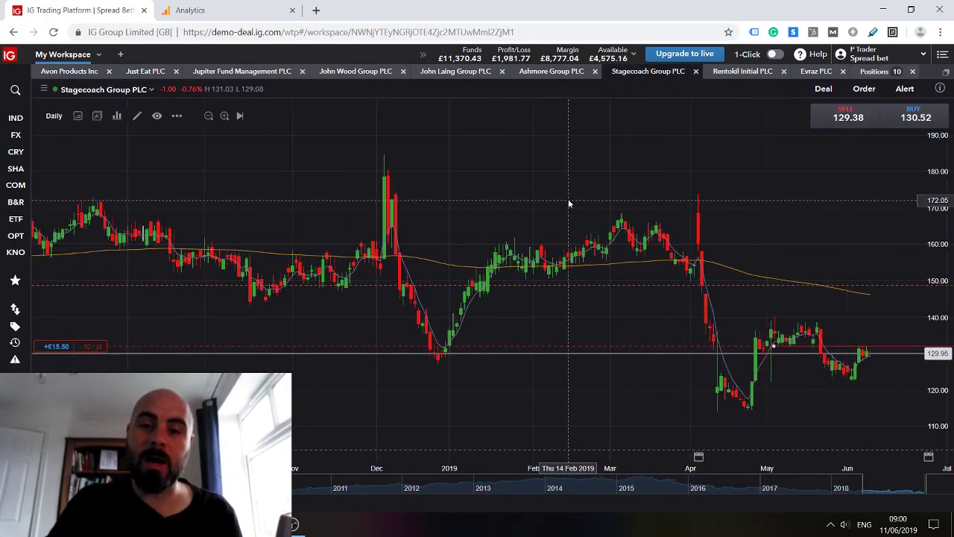
pyautogui.scroll(-3, 647, 325)
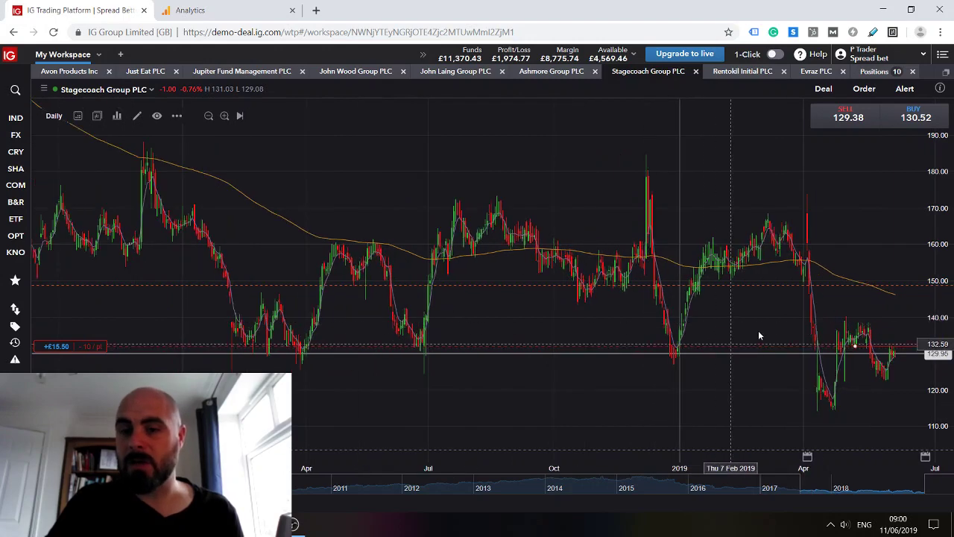
pyautogui.moveTo(758, 335); pyautogui.dragTo(576, 332)
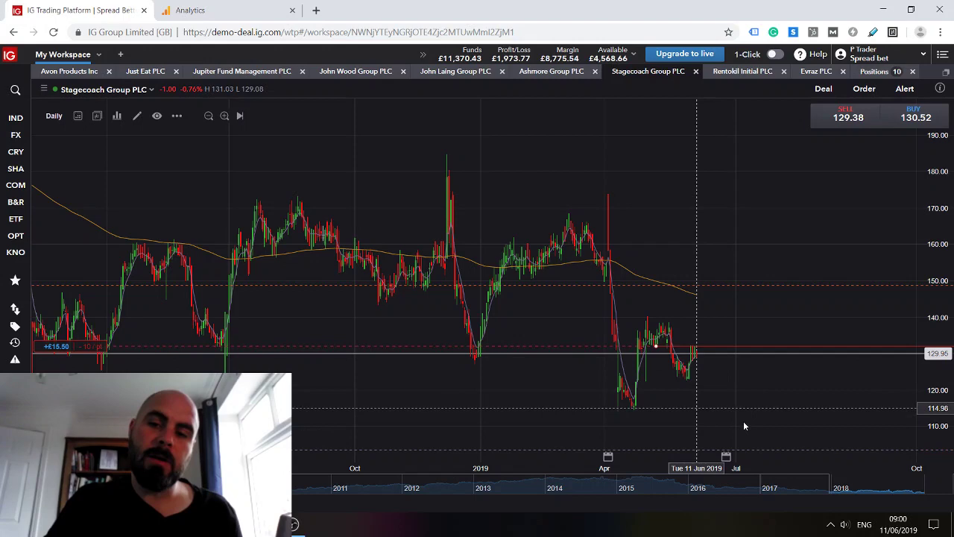
pyautogui.moveTo(713, 360); pyautogui.dragTo(558, 250)
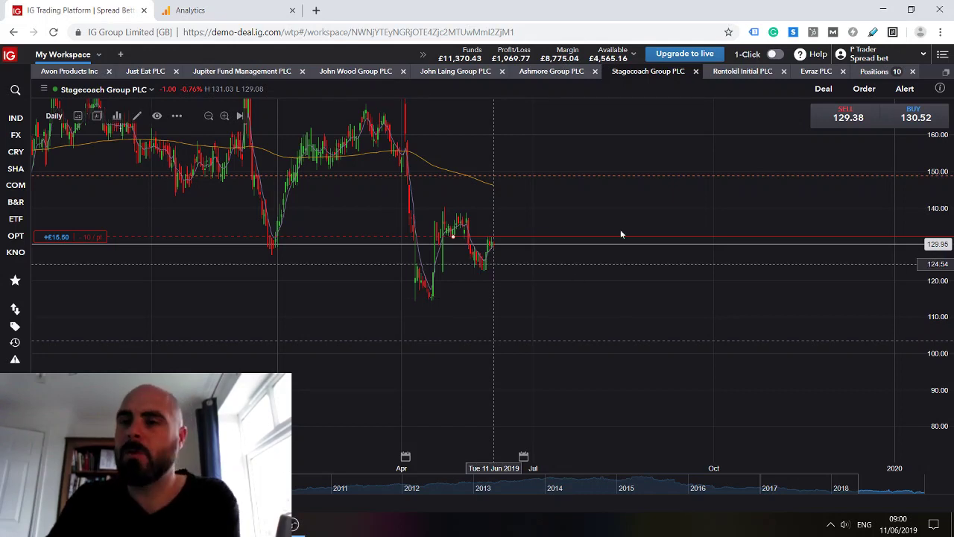
pyautogui.click(872, 72)
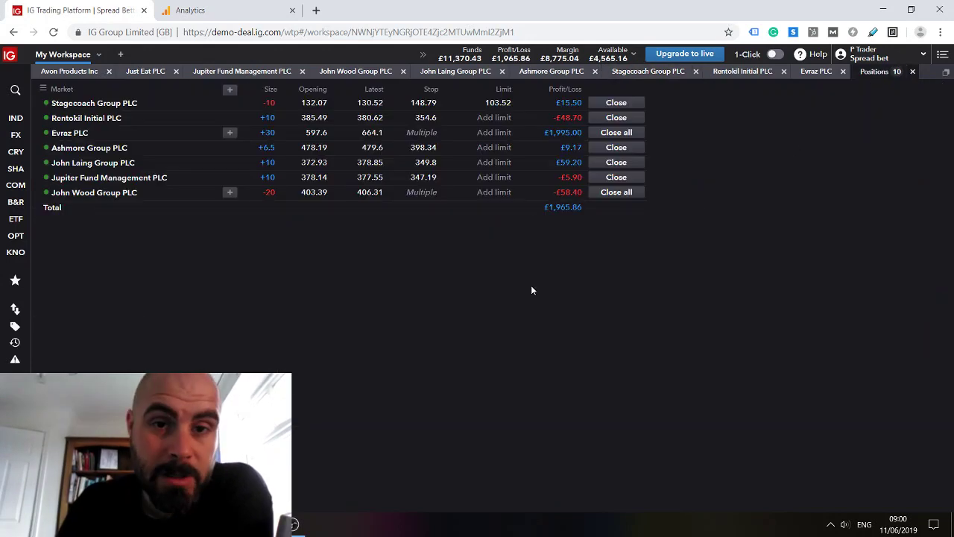